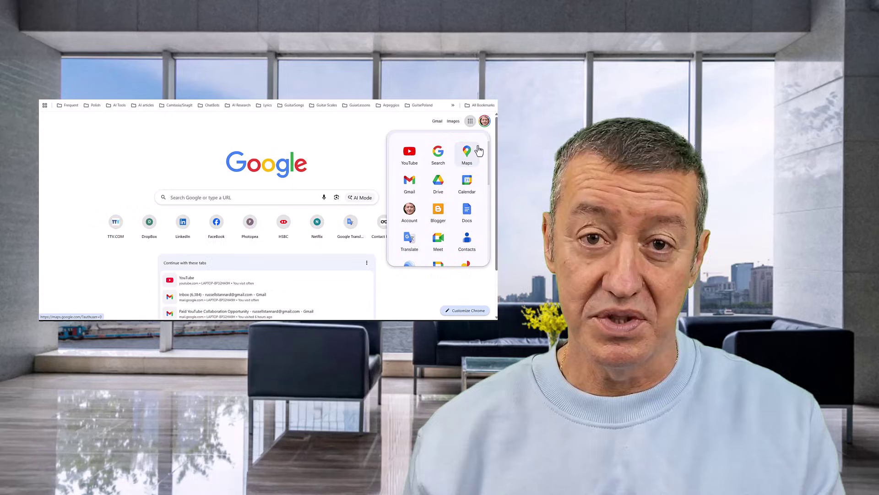
- Open Gemini from the Google apps list and switch on Guided Learning in Tools
scroll(492, 169, "down", 2)
scroll(493, 168, "down", 2)
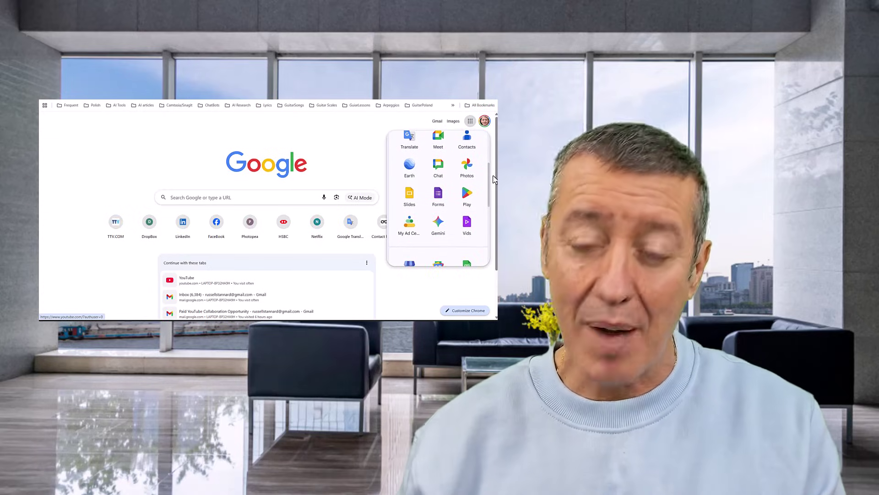
left_click(437, 222)
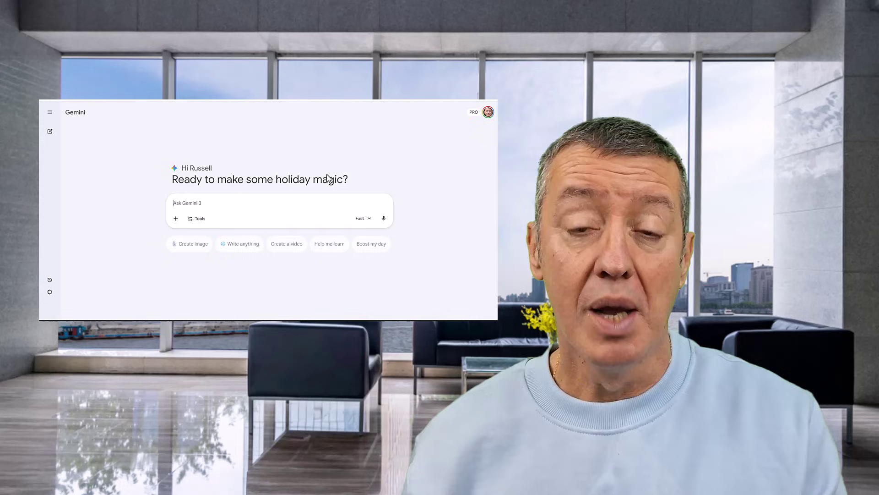
left_click(191, 219)
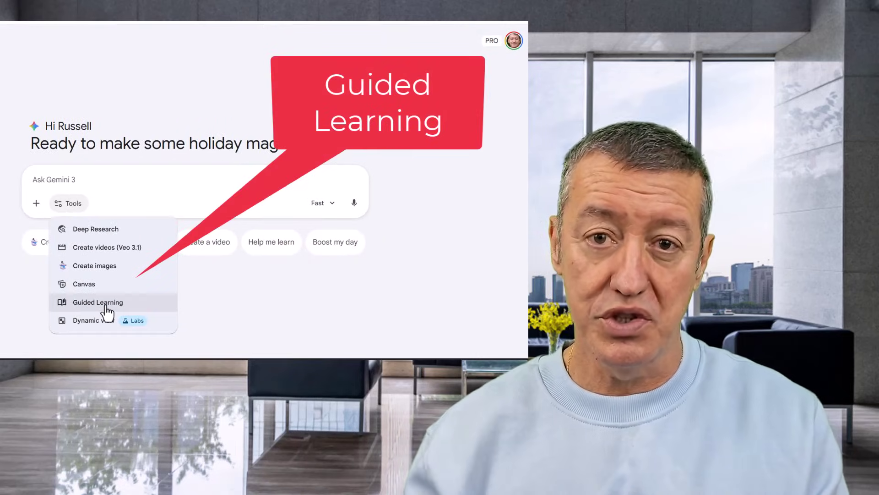
left_click(105, 306)
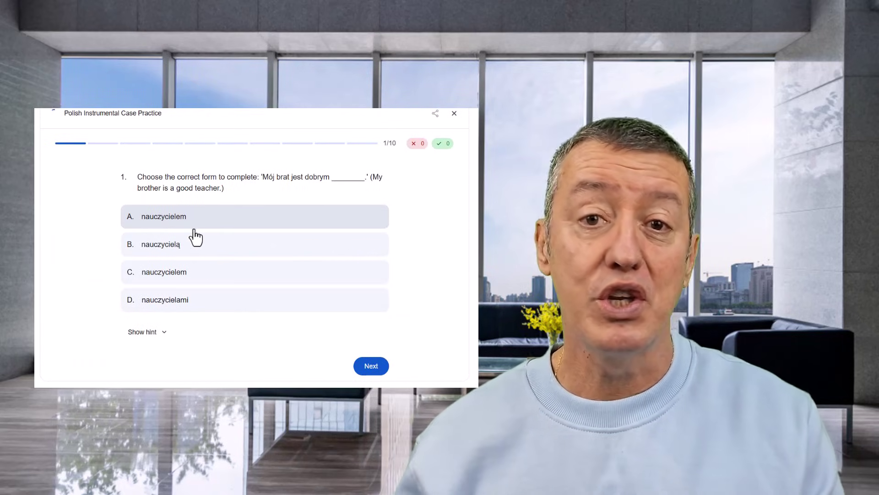
- Answer quiz questions 1–3 with 'nauczycielem', 'przyjaciół' and 'Piszę długopisem', advancing to question 4
left_click(181, 224)
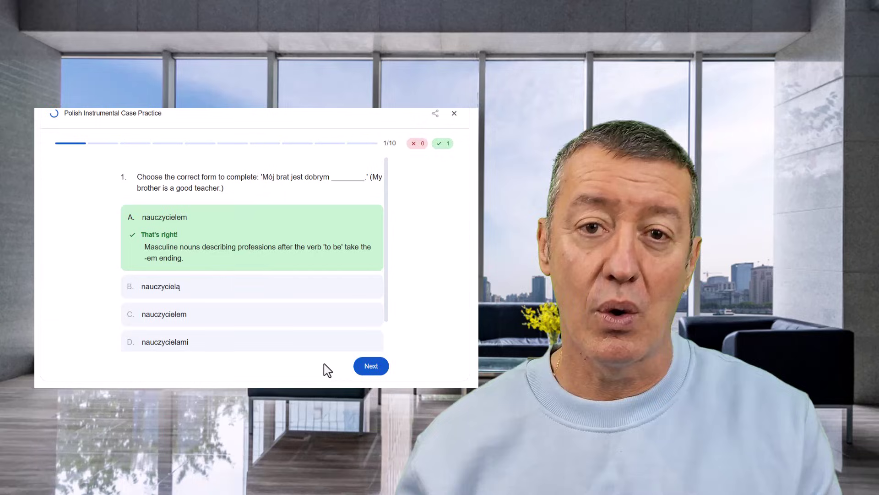
left_click(370, 367)
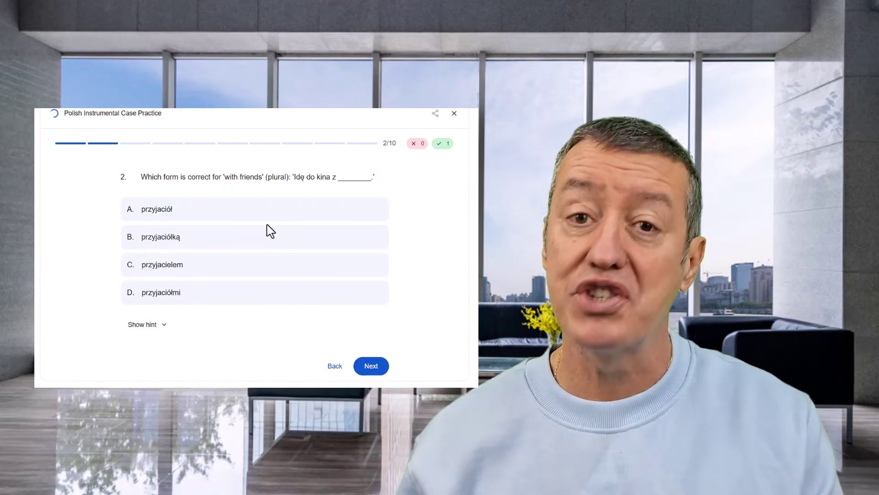
left_click(181, 220)
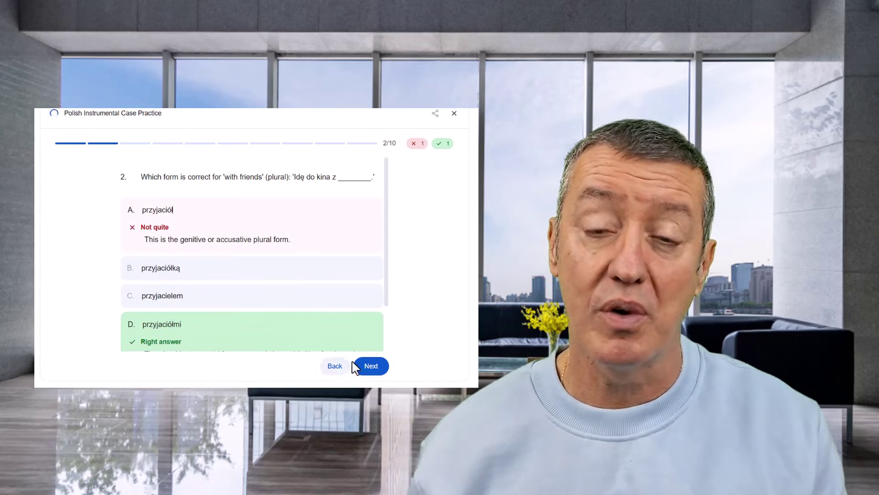
left_click(368, 366)
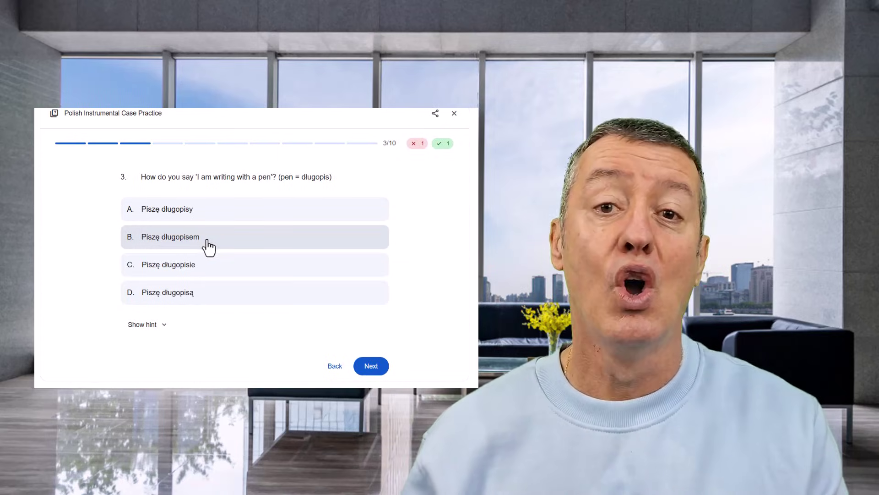
left_click(210, 248)
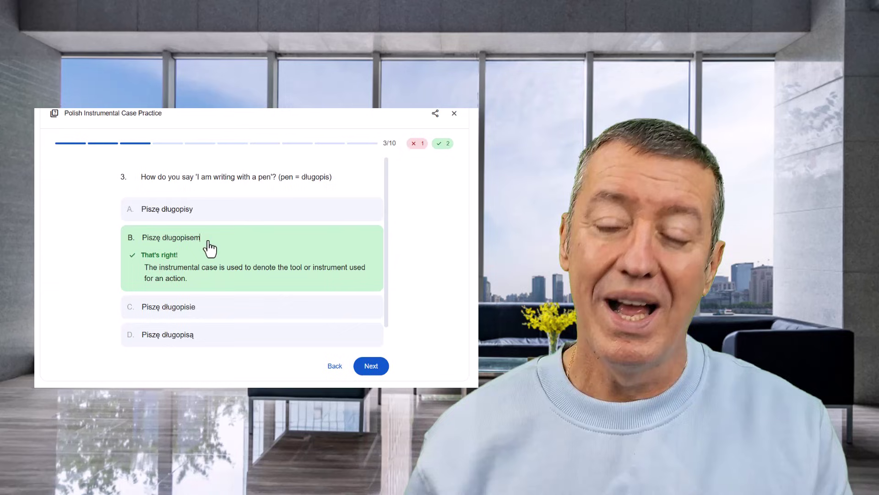
left_click(370, 365)
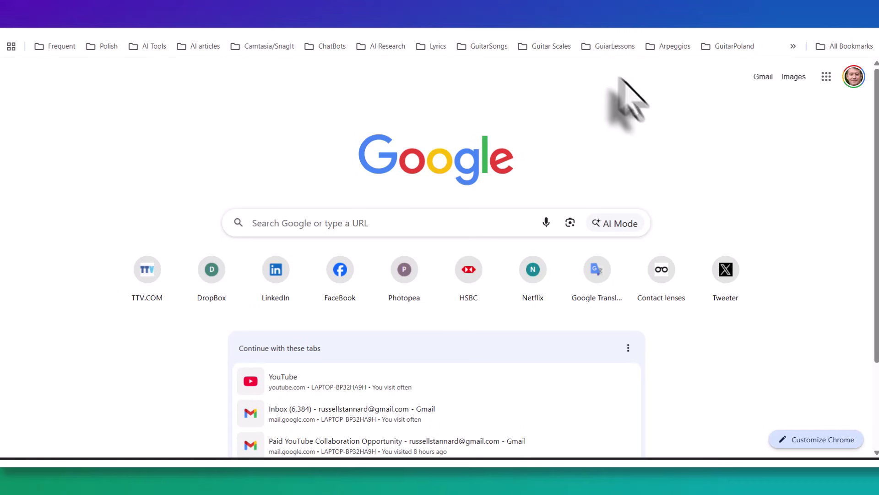
- Return to Gemini from the Google apps list and enable Guided Learning for a new chat
left_click(826, 77)
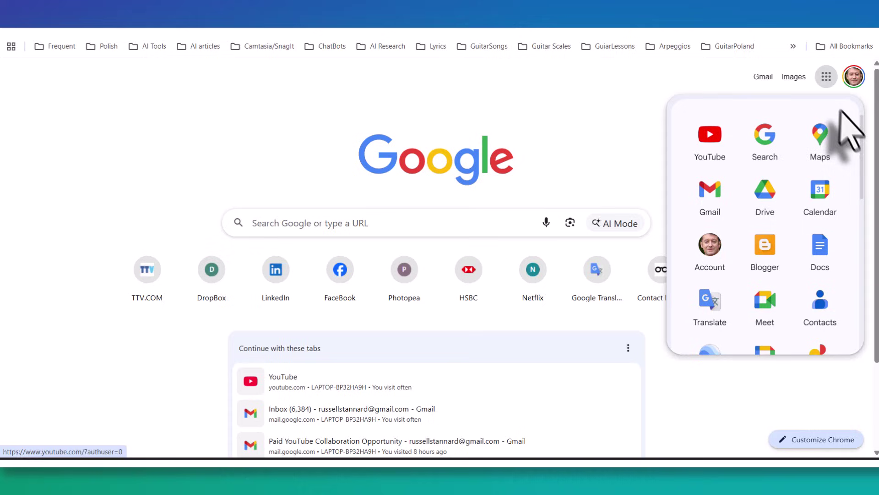
left_click_drag(860, 148, 859, 212)
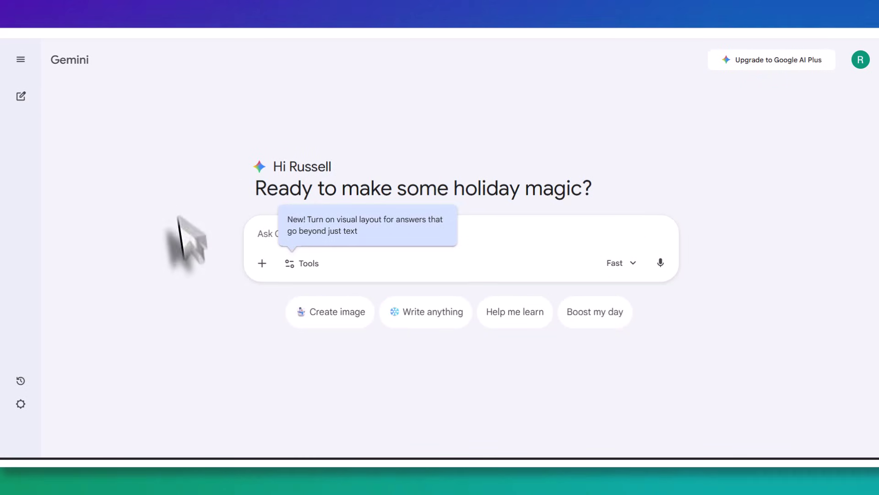
left_click(288, 265)
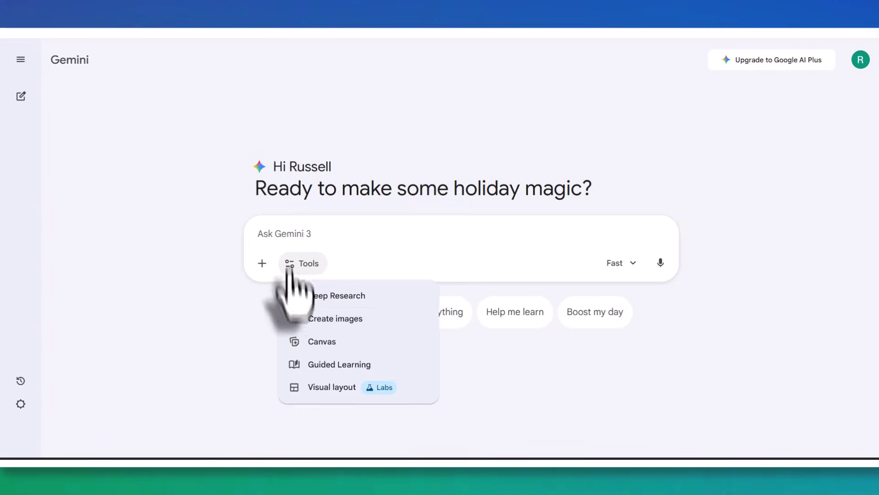
left_click(331, 367)
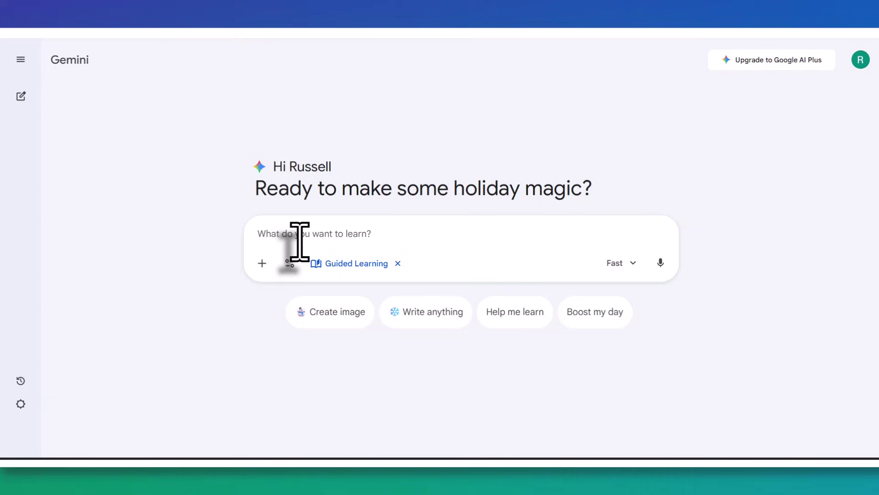
- Paste the B1 irregular past simple verbs quiz request into the prompt and send it
left_click(300, 242)
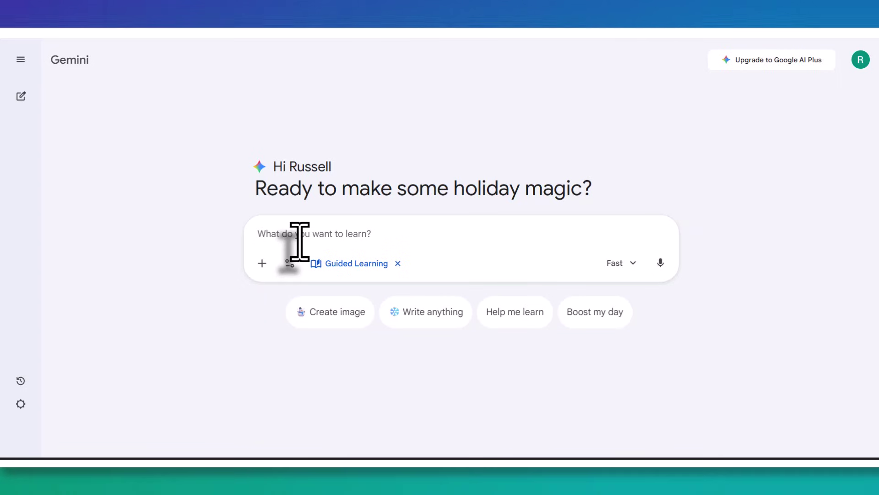
type("Can you make an intermactive grammar quiz at level B1 in English to test how well I know the irregular past verbs in English.")
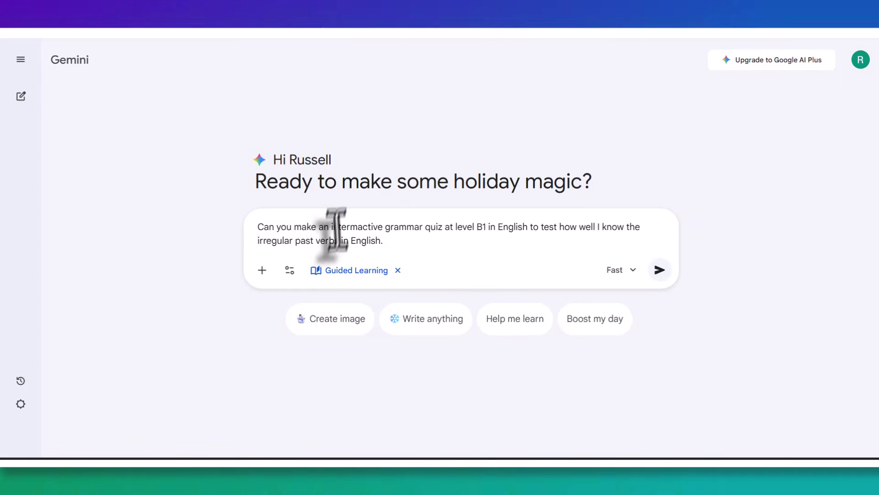
left_click(351, 228)
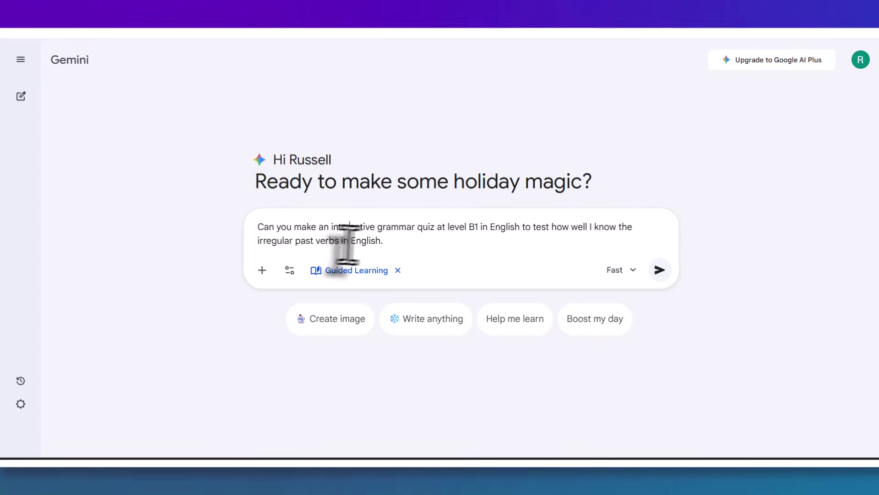
left_click(659, 270)
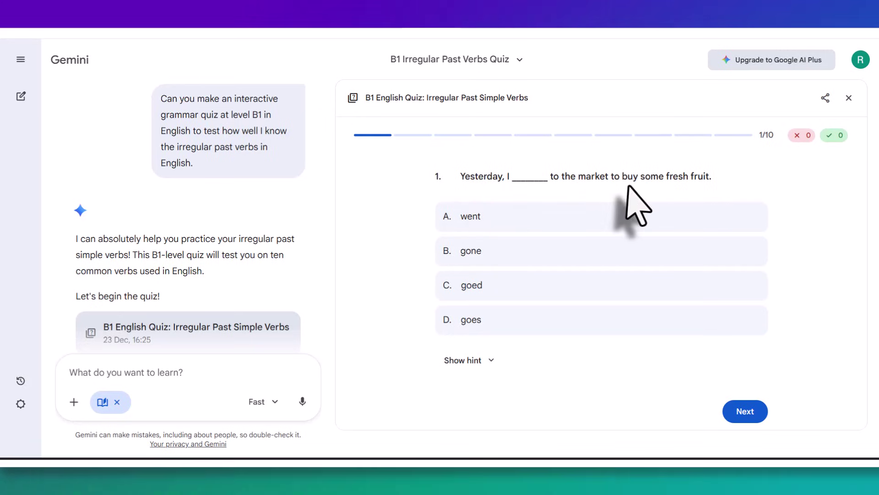
- Answer question 1 with 'went', advance to question 2, and create a public share link for the quiz
left_click(457, 220)
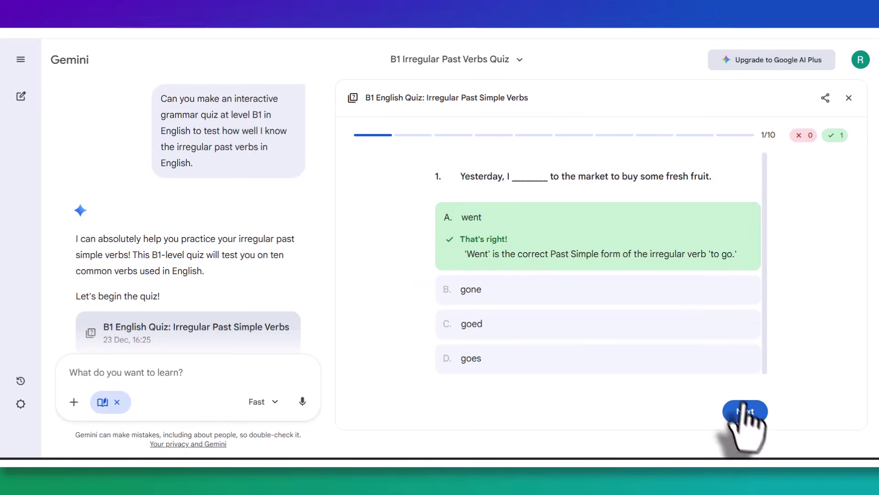
left_click(751, 415)
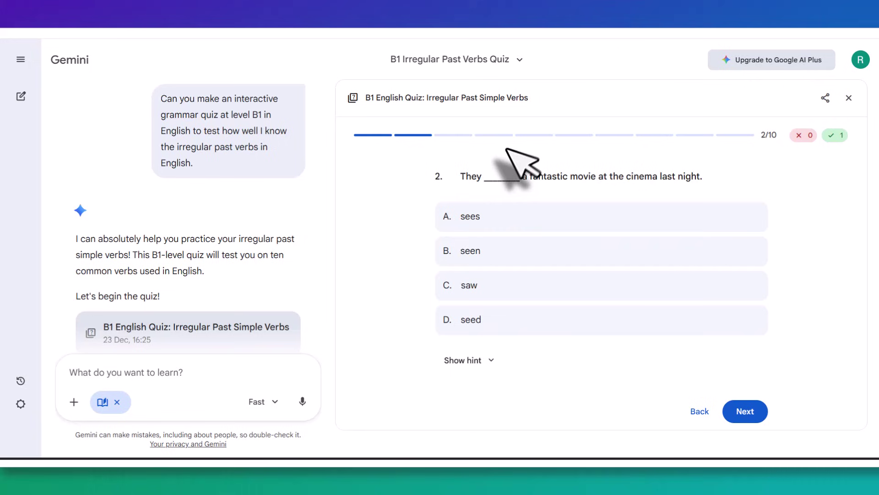
left_click(826, 97)
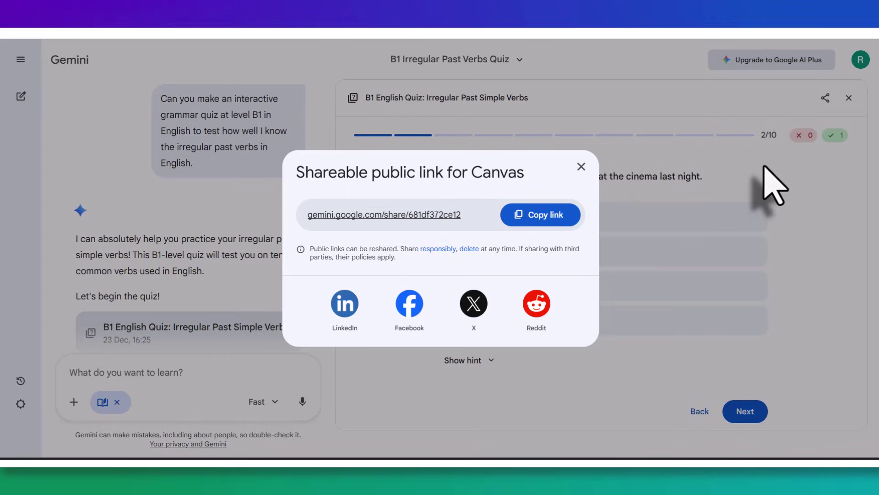
- Close the share window, answer questions 9 and 10 with 'took' and 'breaked', and finish the quiz
left_click(581, 166)
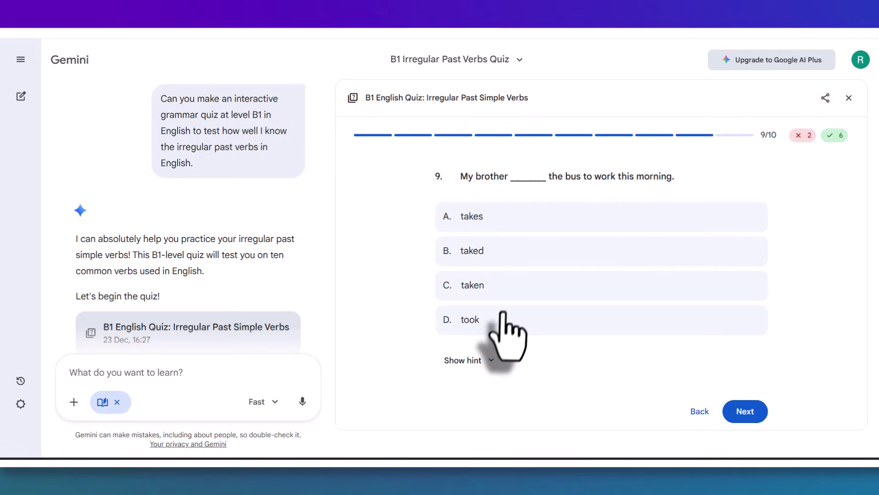
left_click(500, 321)
left_click(747, 411)
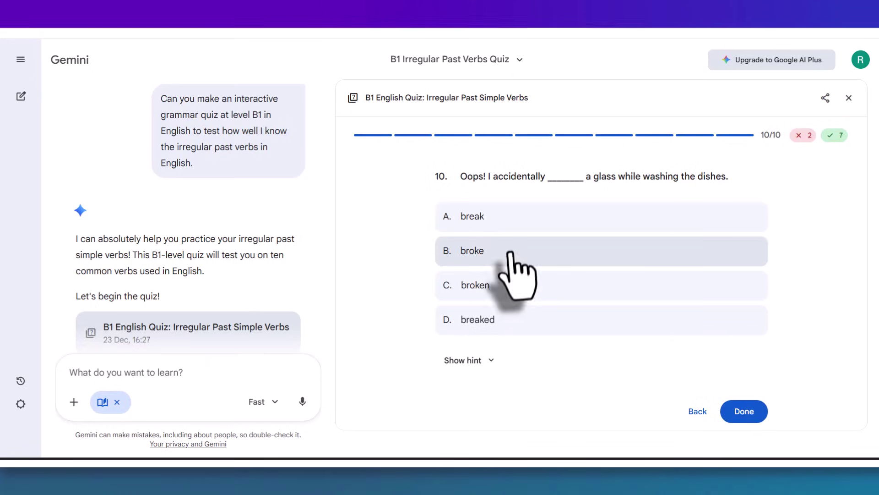
left_click(489, 321)
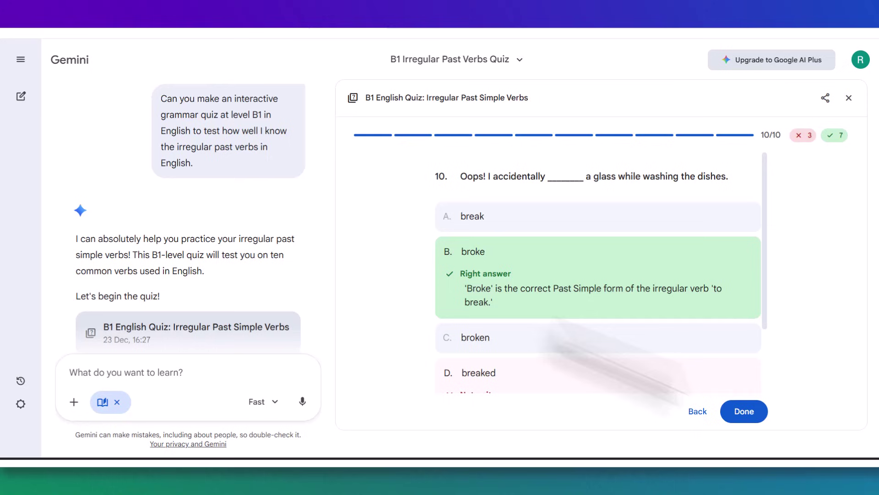
left_click(745, 410)
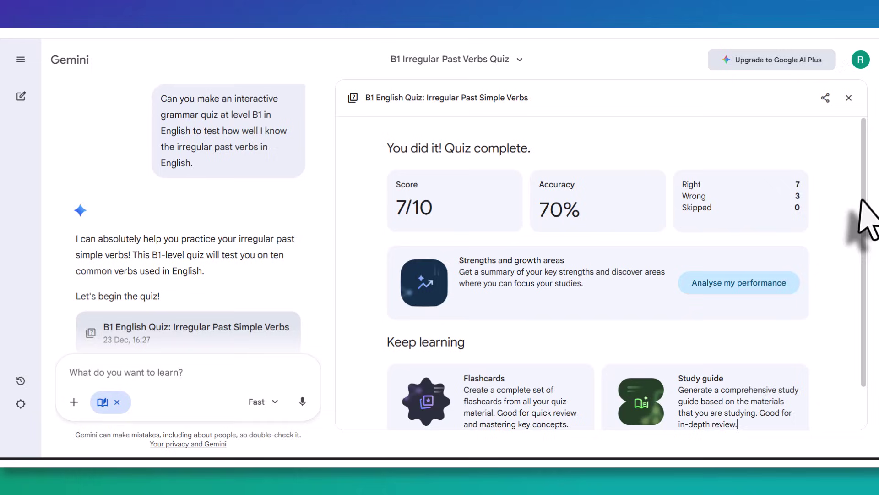
- Generate base, past simple and past participle flashcards from the Keep learning section
left_click_drag(862, 199, 864, 263)
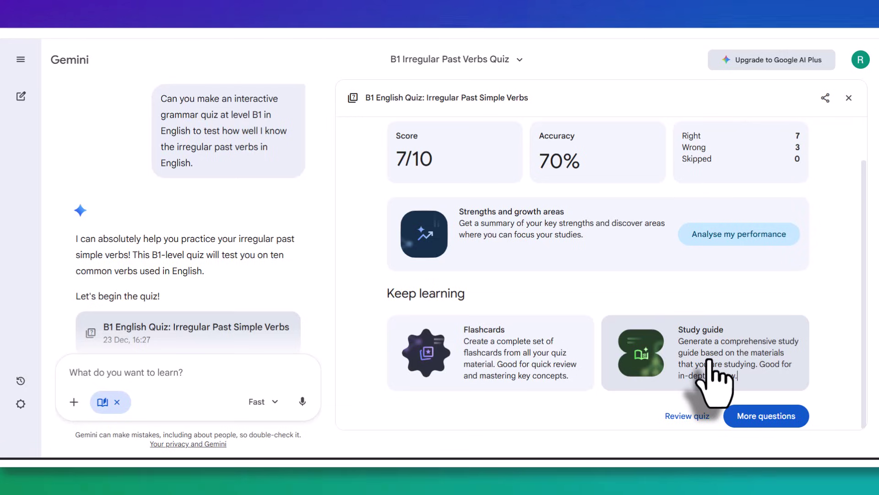
left_click(482, 357)
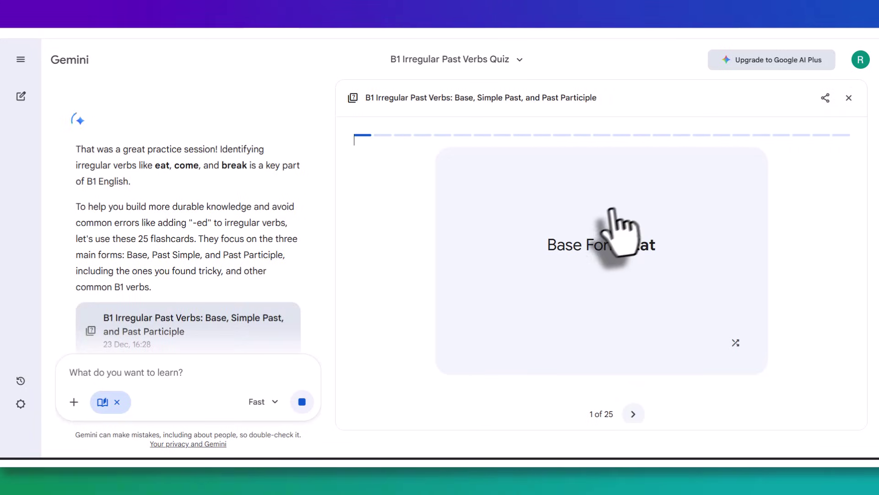
- Flip the first flashcard to reveal 'Ate' and 'Eaten', go to card 2, then begin a YouTube search
left_click(594, 283)
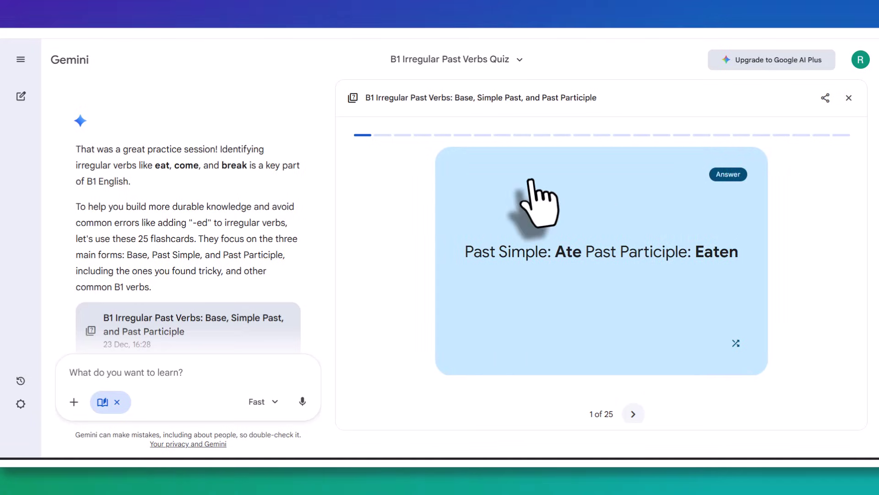
left_click(633, 414)
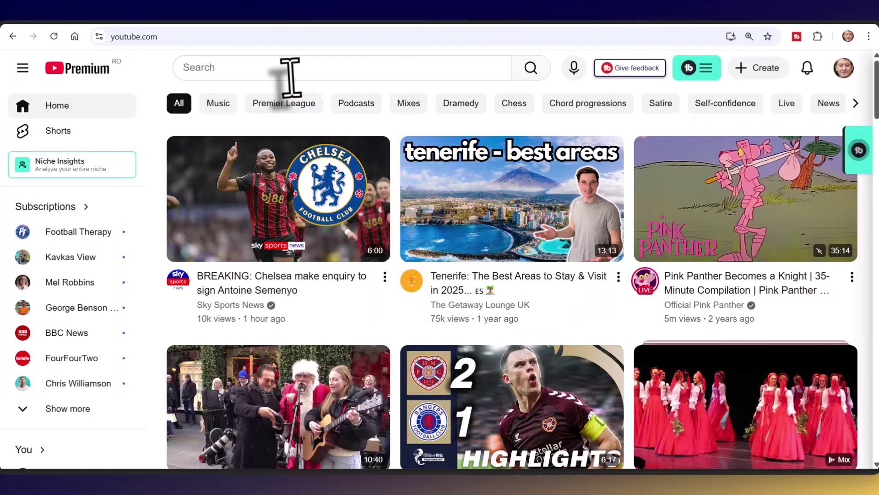
left_click(289, 76)
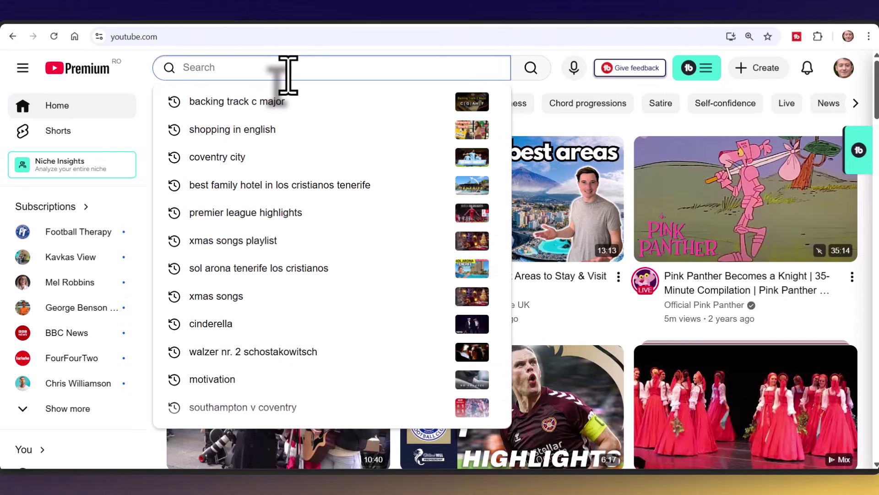
- Search YouTube for 'shopping in english', filtered to 4–20 minute videos with subtitles
type("sh")
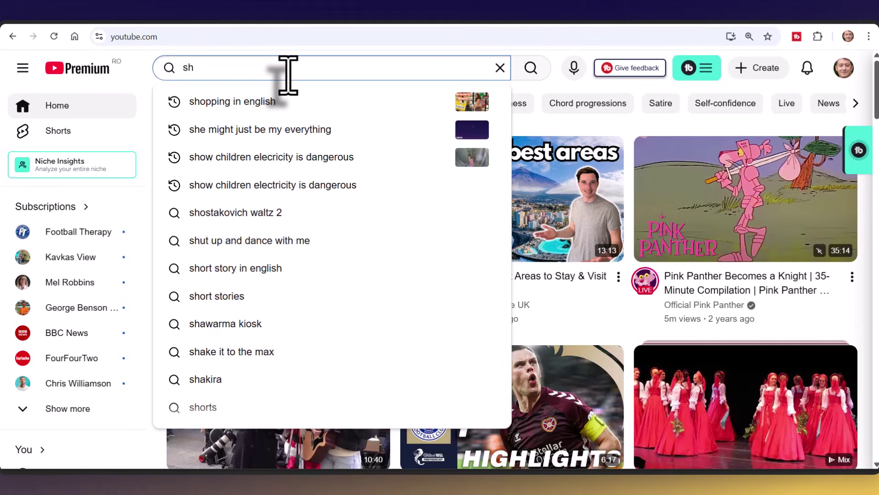
type("opping in en")
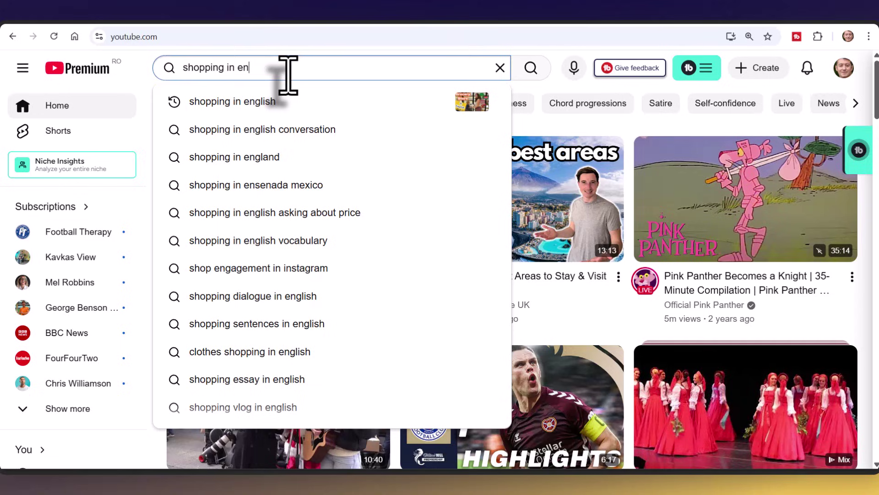
type("glish")
key("Return")
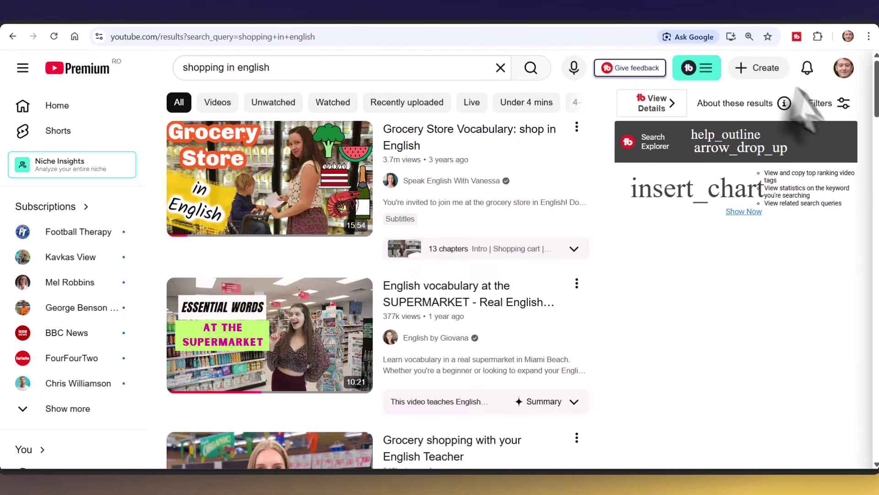
left_click(821, 110)
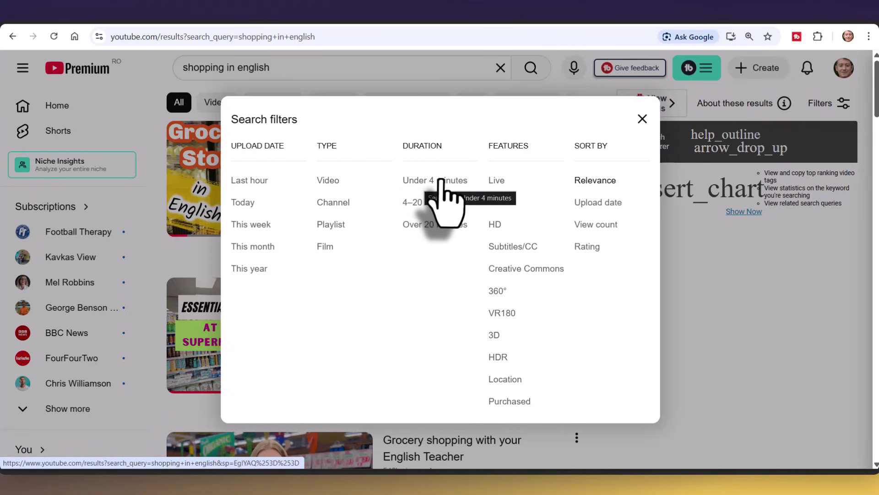
left_click(421, 206)
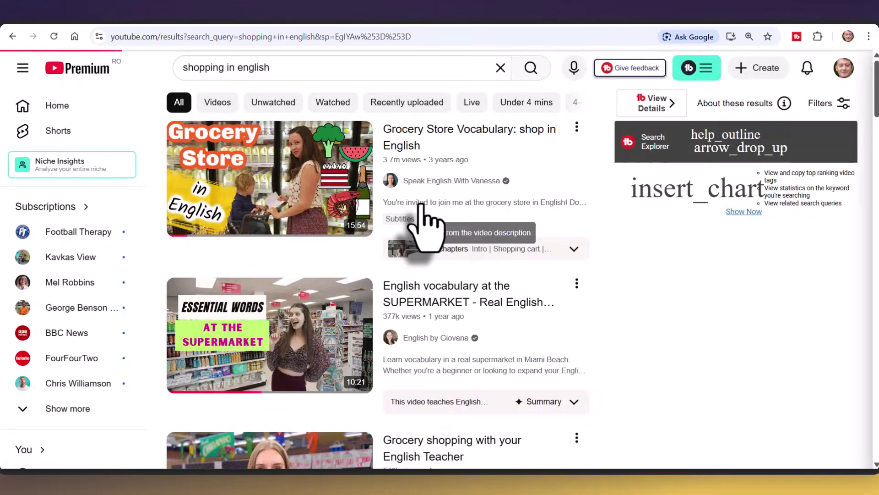
left_click(814, 97)
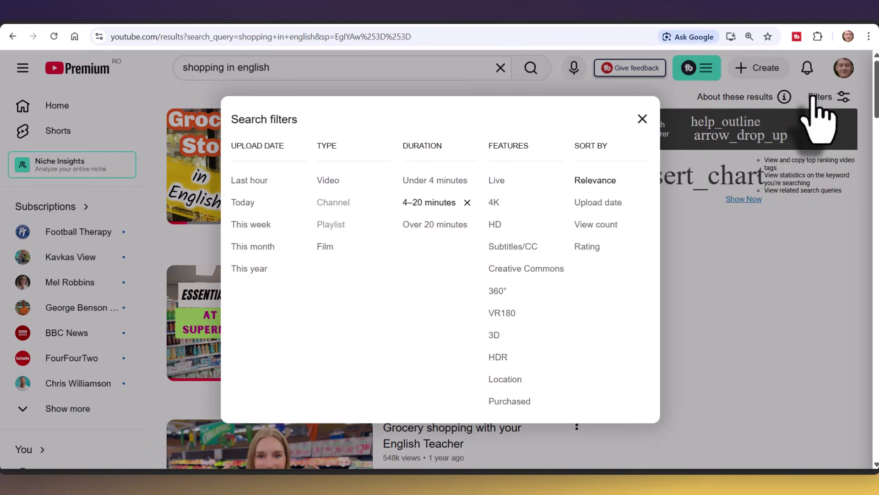
left_click(503, 249)
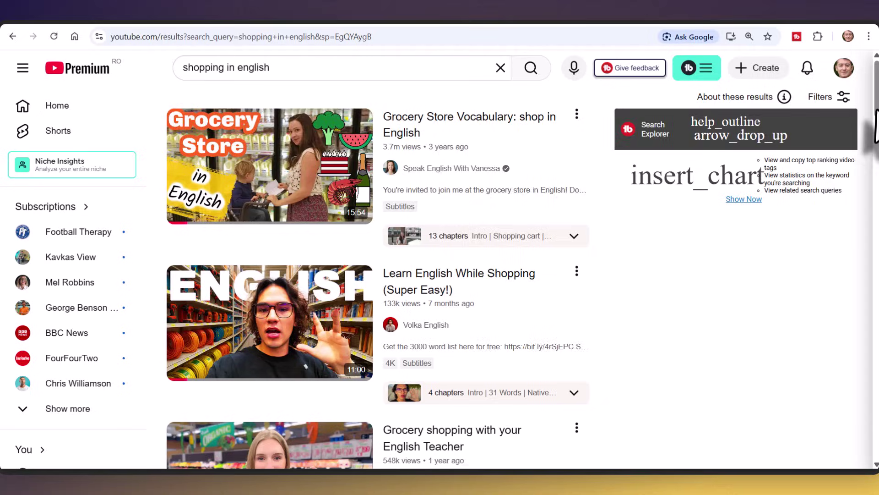
scroll(872, 138, "down", 4)
left_click_drag(875, 147, 875, 319)
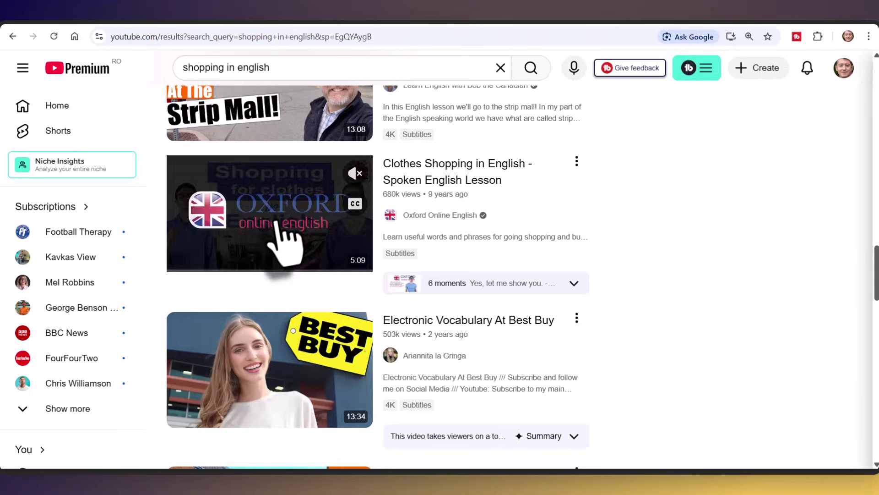
- Open the Oxford Online English 'Clothes Shopping in English' video, pause it, and select its URL
left_click(277, 237)
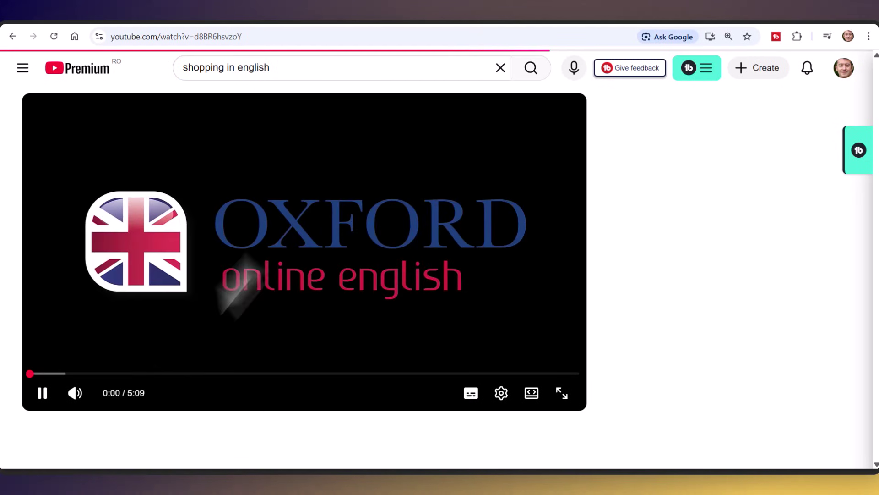
left_click(42, 392)
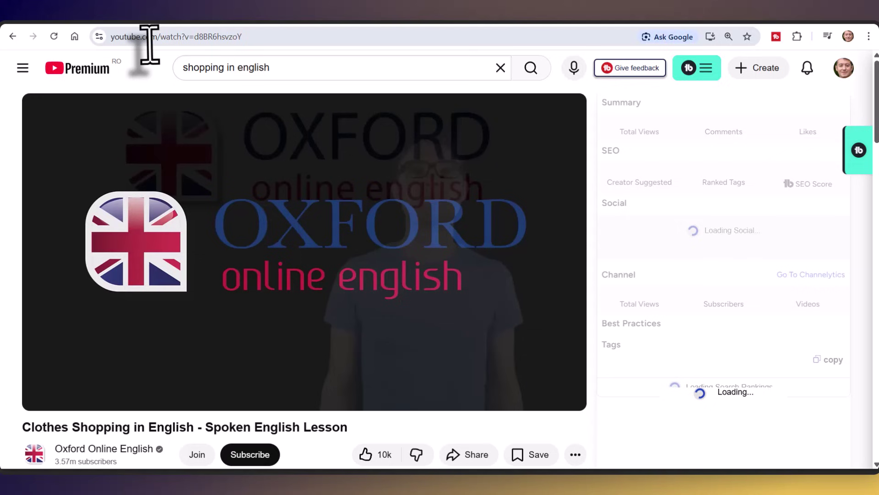
left_click(150, 43)
key("ctrl+c")
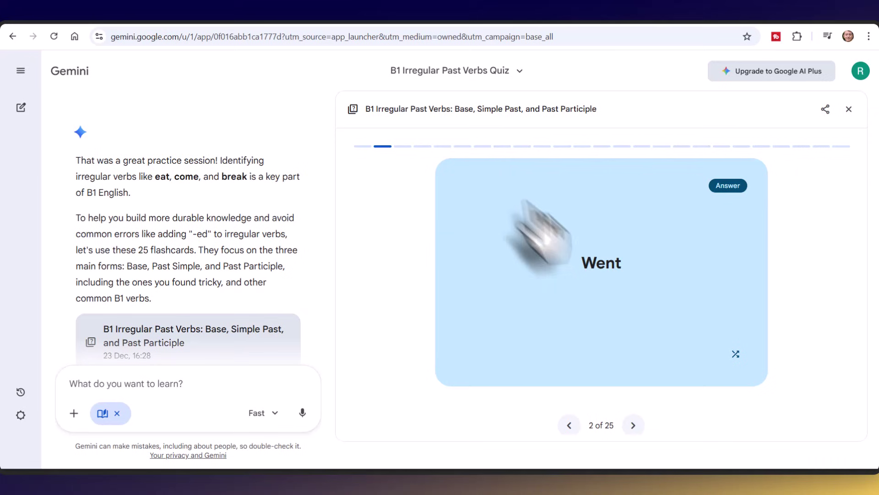
- Close the flashcards and ask Gemini for a multiple choice quiz on the pasted YouTube video link
left_click(849, 109)
left_click(383, 393)
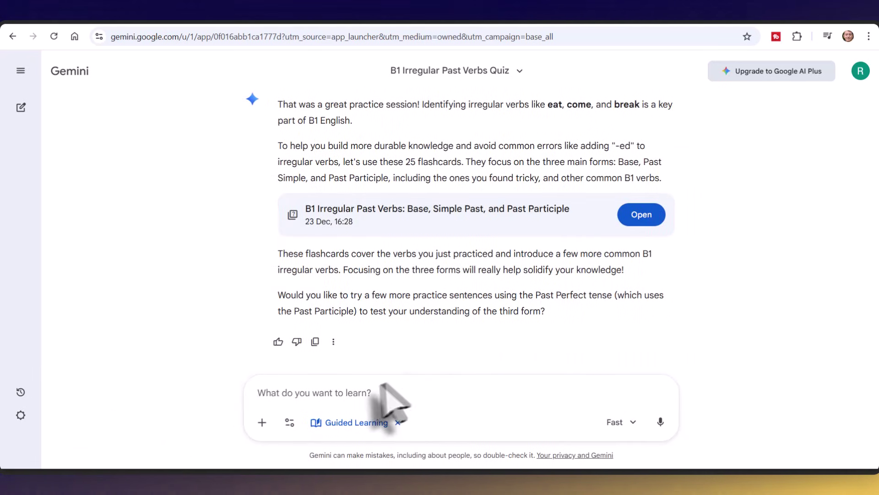
type("Can you make a multiple choice quiz based on this video. I want to check my understanding of the video and its contents.")
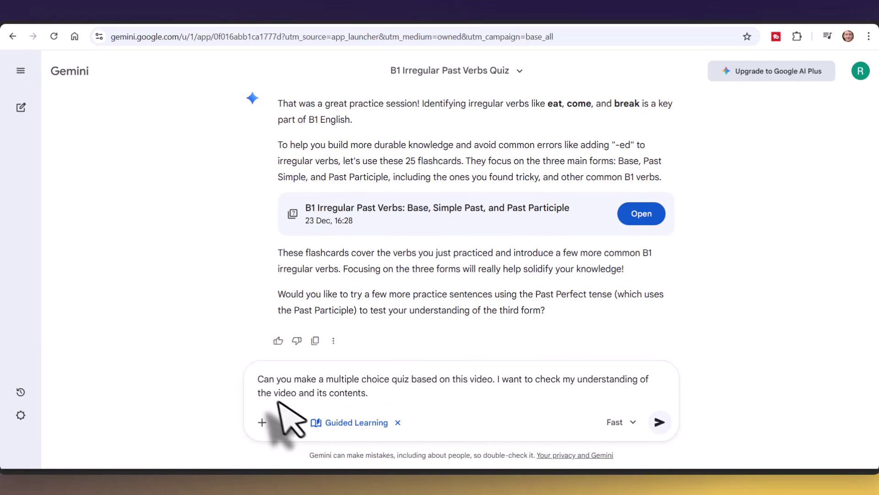
key("ctrl+v")
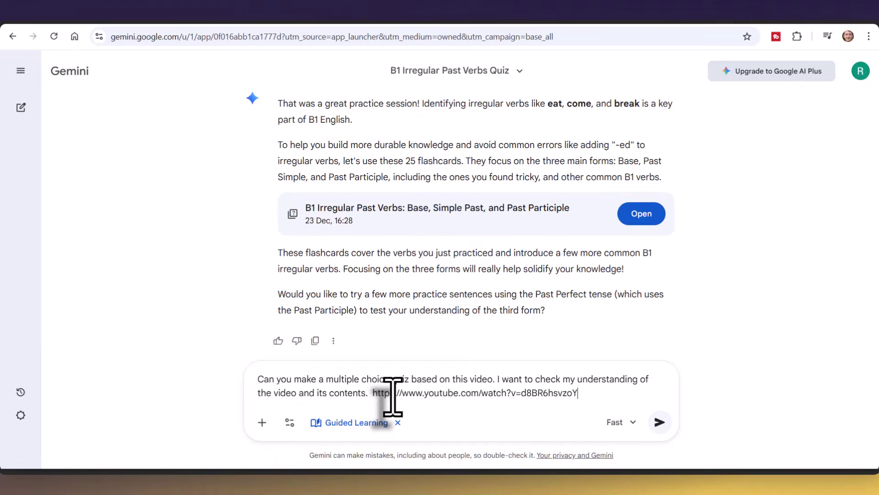
left_click(659, 422)
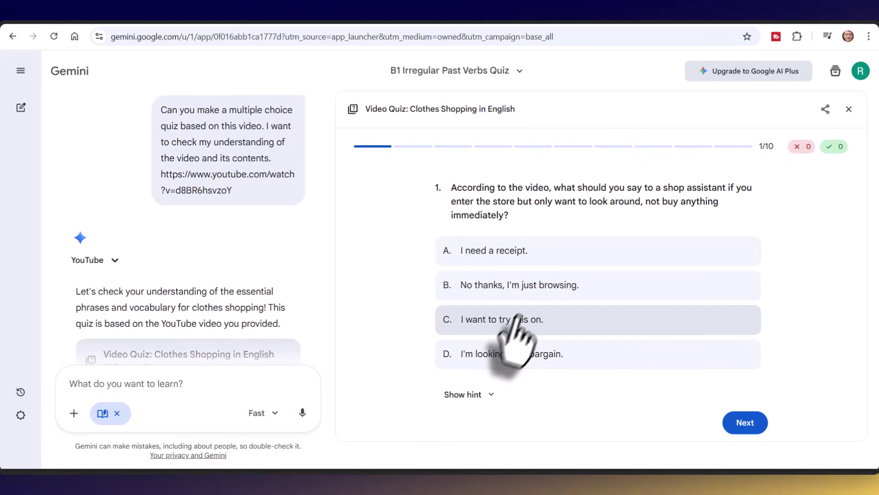
- Answer question 1 with 'No thanks, I'm just browsing', advance to question 2, and view the quiz's public share link
left_click(504, 288)
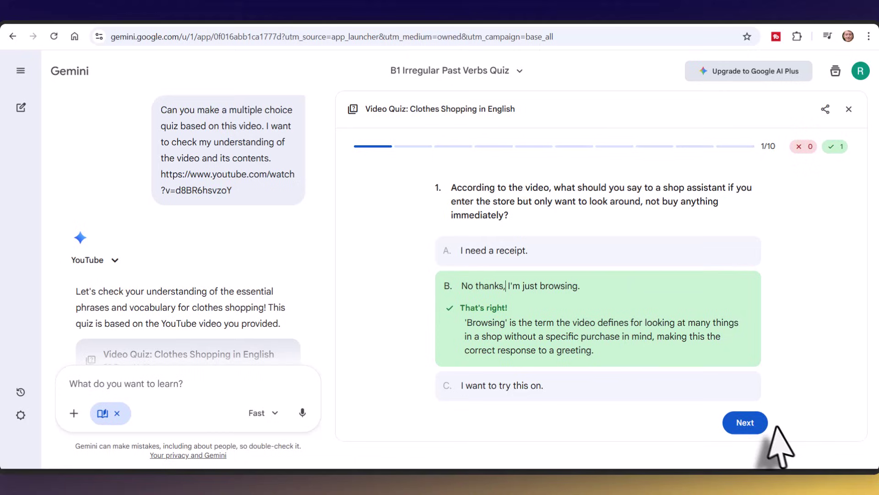
left_click(746, 422)
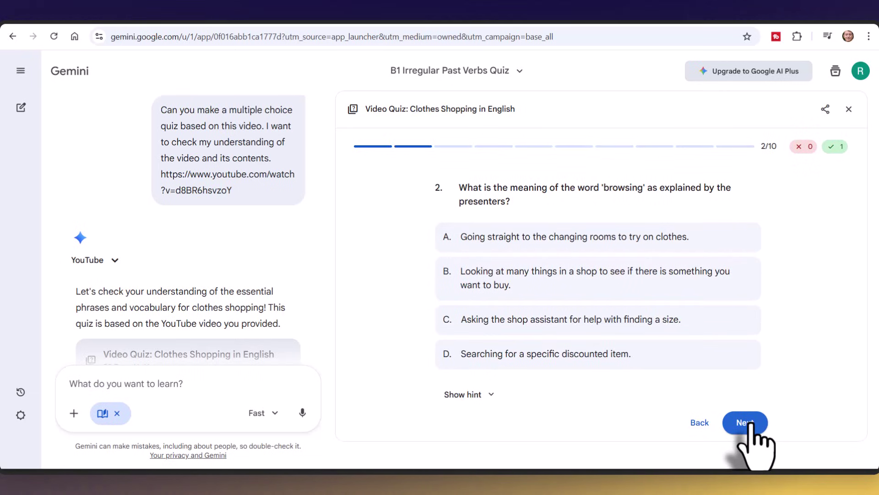
left_click(825, 110)
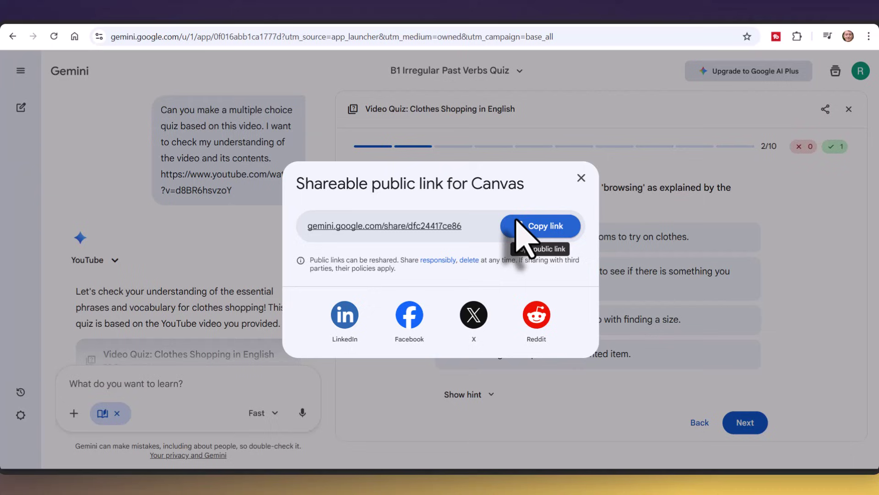
left_click(583, 178)
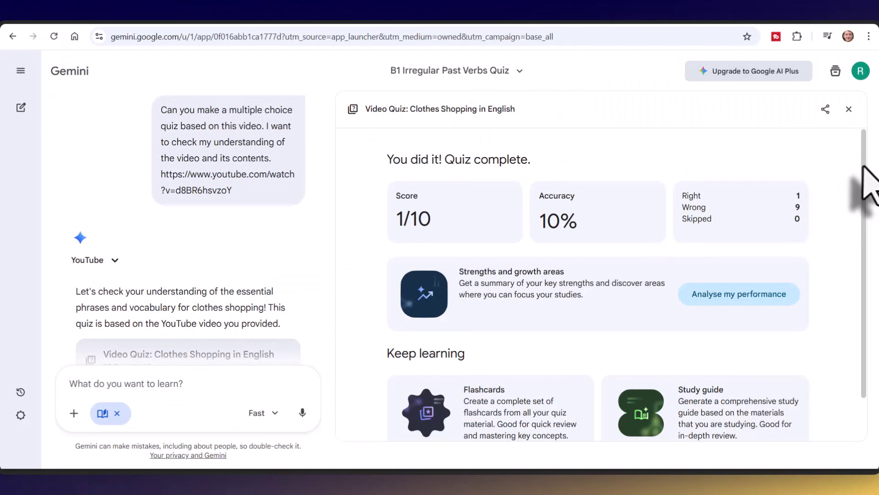
- Ask Gemini: 'Can you extract 8 useful phrases from the YouTube video and explain what they mean'
scroll(868, 201, "down", 1)
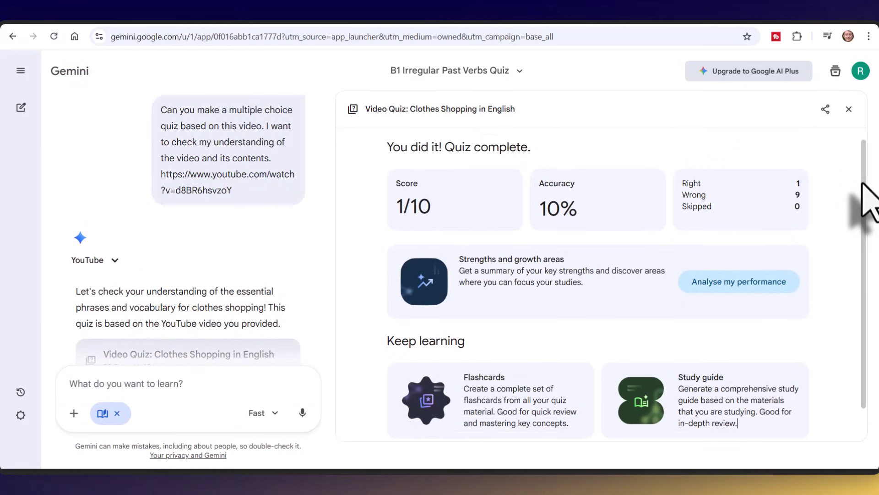
scroll(865, 229, "down", 1)
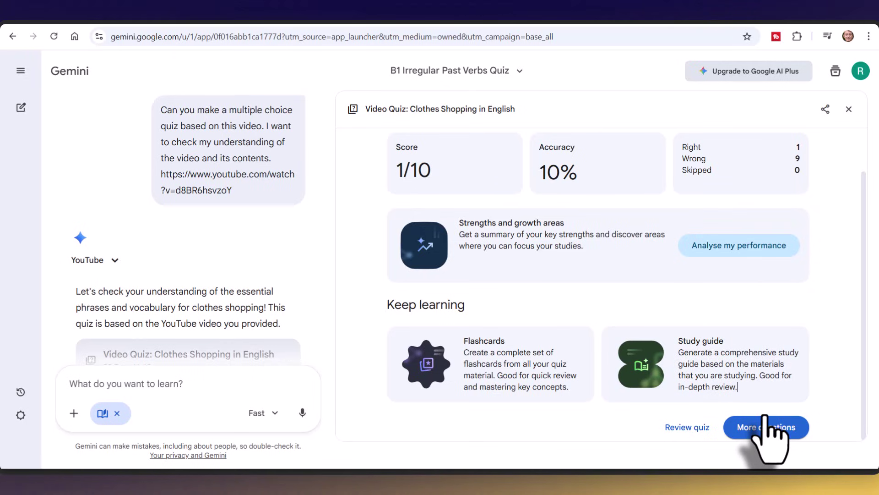
left_click(147, 386)
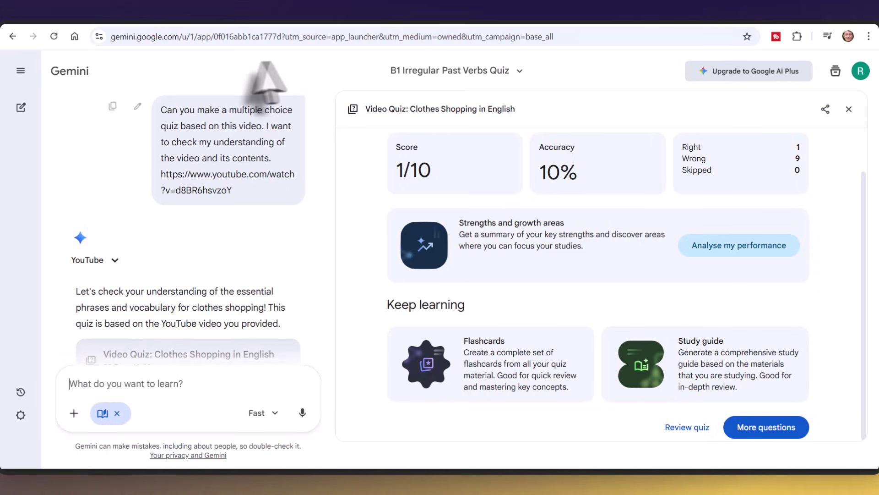
type("Can you extract 8 useful phrases from the YOuTube video and explain what they mean")
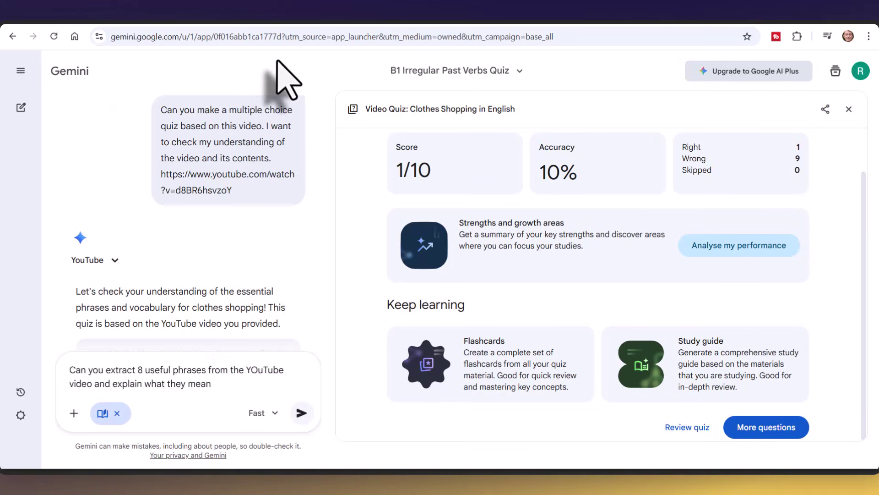
left_click(301, 413)
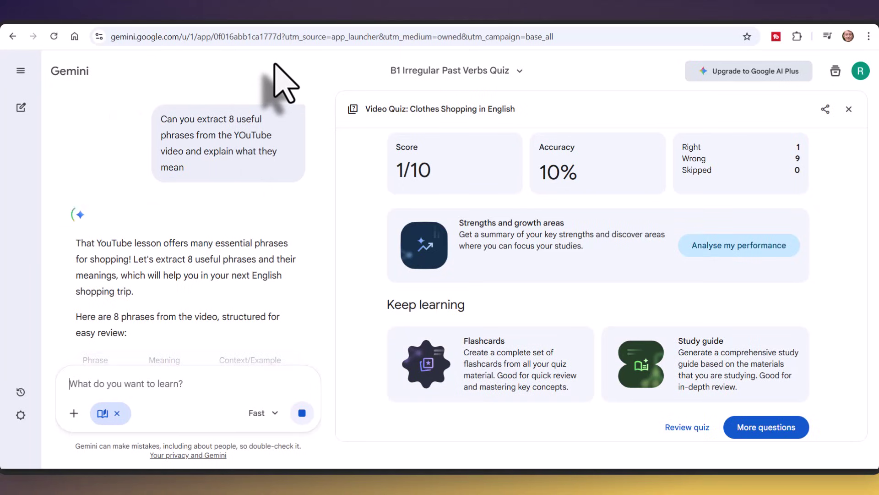
- Close the quiz panel and scroll through the 8-phrase table ending with 'Could I have a receipt, please?'
left_click(849, 109)
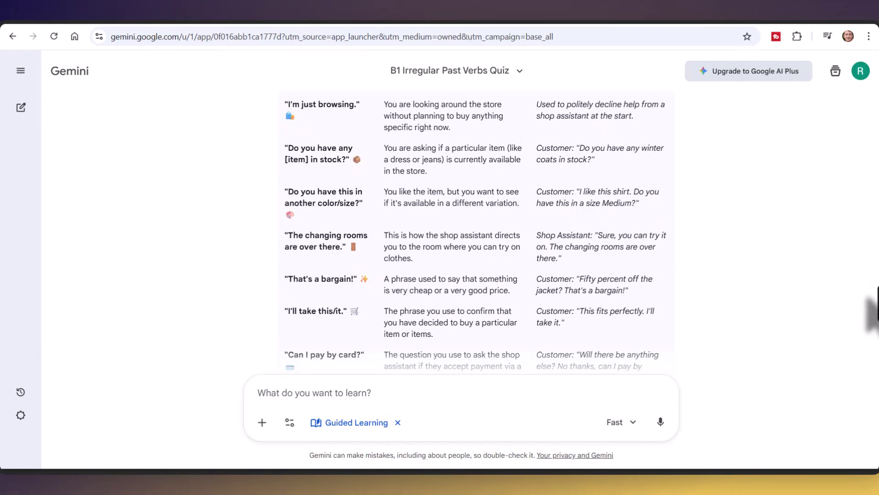
left_click_drag(876, 321, 875, 384)
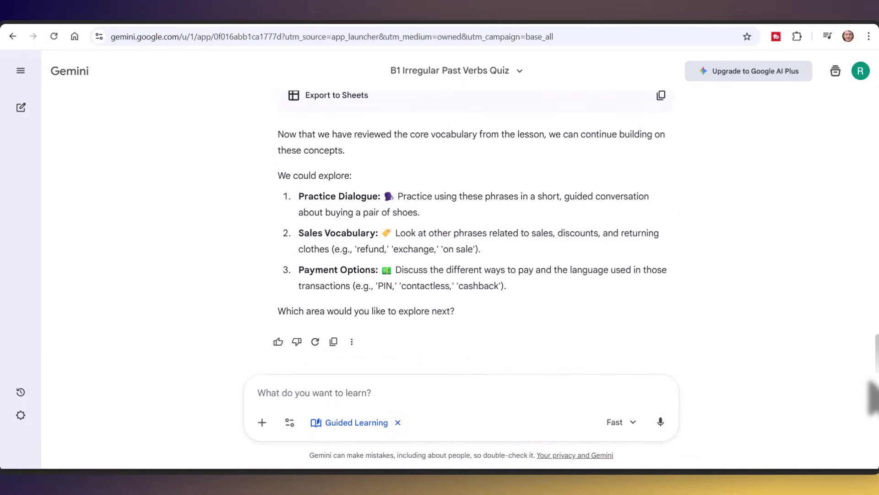
left_click(361, 392)
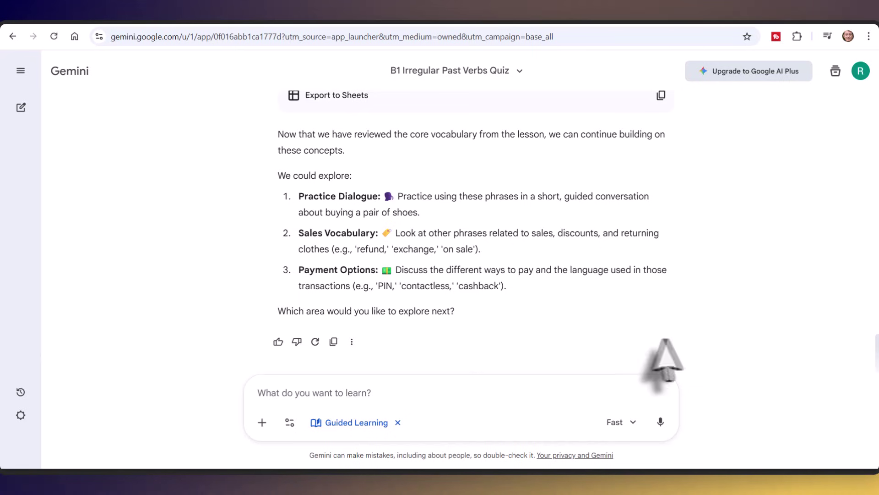
scroll(872, 330, "up", 5)
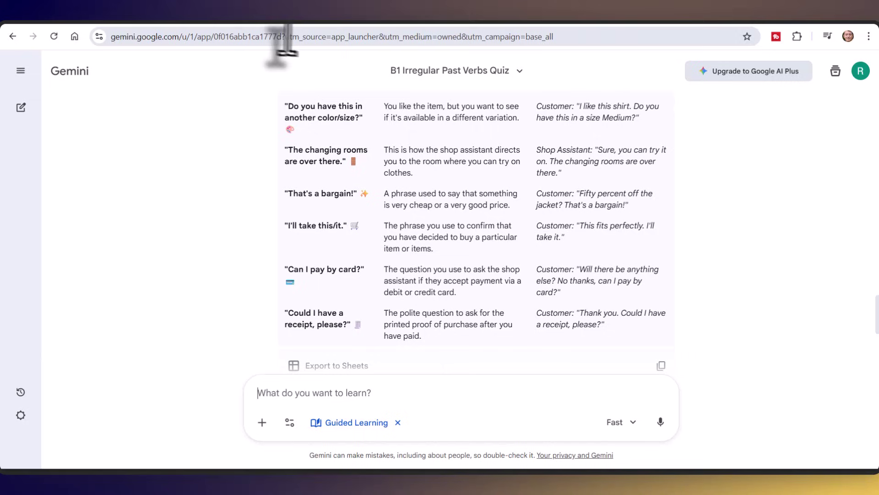
- Send 'Can you make an interactive quiz based on these phrases', correcting 'this' to 'these'
type("Can you make an interactive quiz based on this phrases")
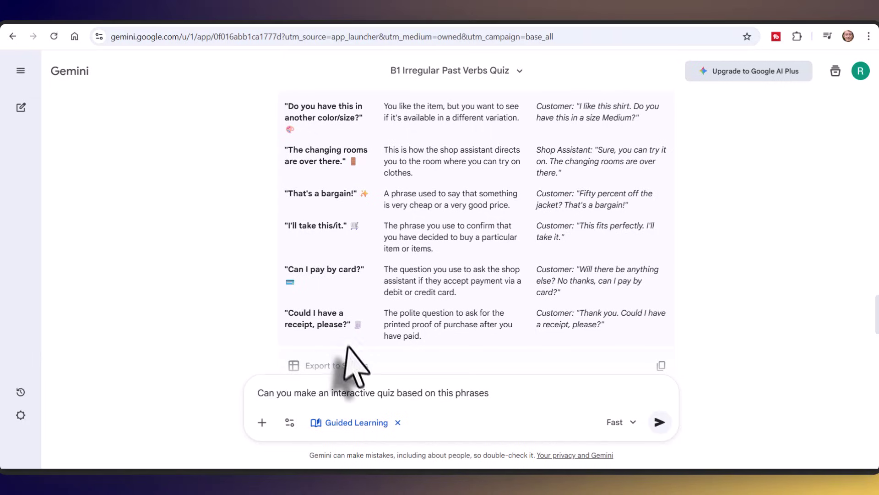
left_click(453, 392)
key("BackSpace")
key("BackSpace")
type("ese")
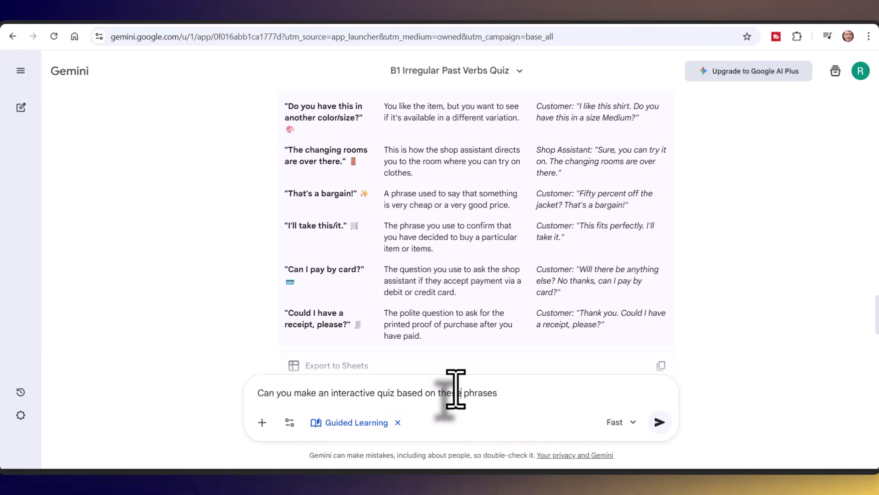
left_click(498, 392)
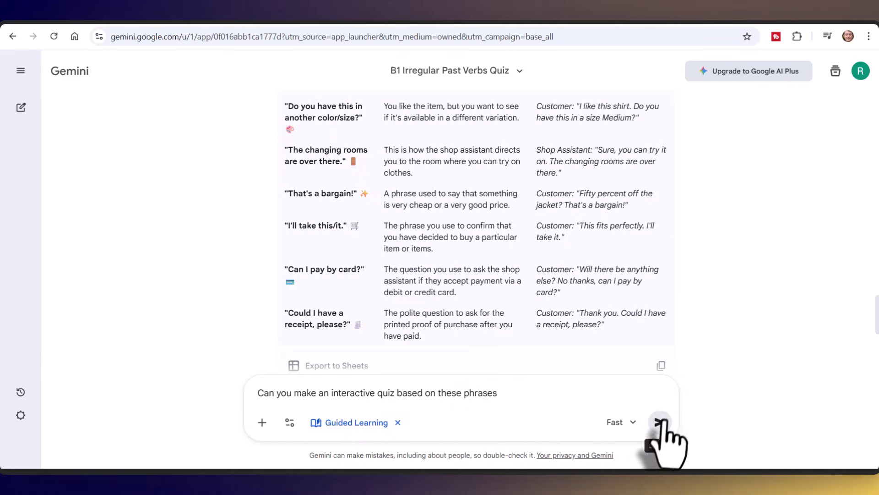
left_click(660, 422)
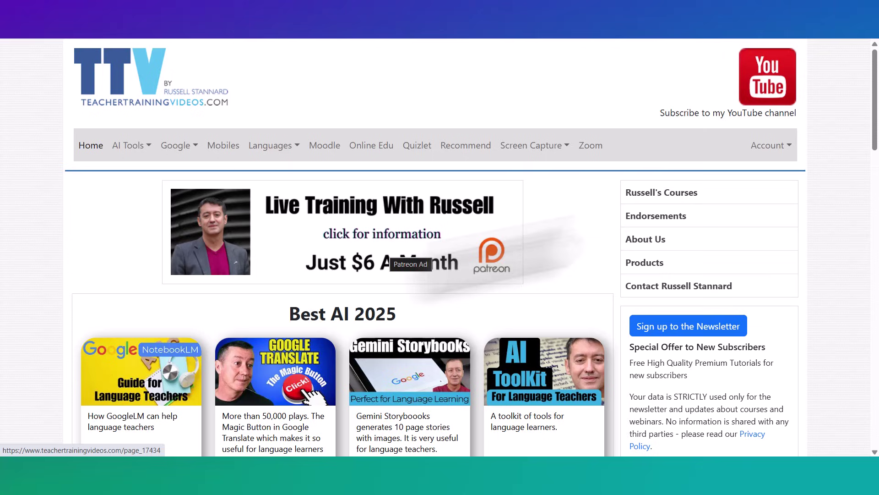
- Scroll the TeacherTrainingVideos.com home page down to the NILE & TTV blended teaching course banner
scroll(872, 137, "down", 1)
left_click_drag(875, 146, 874, 236)
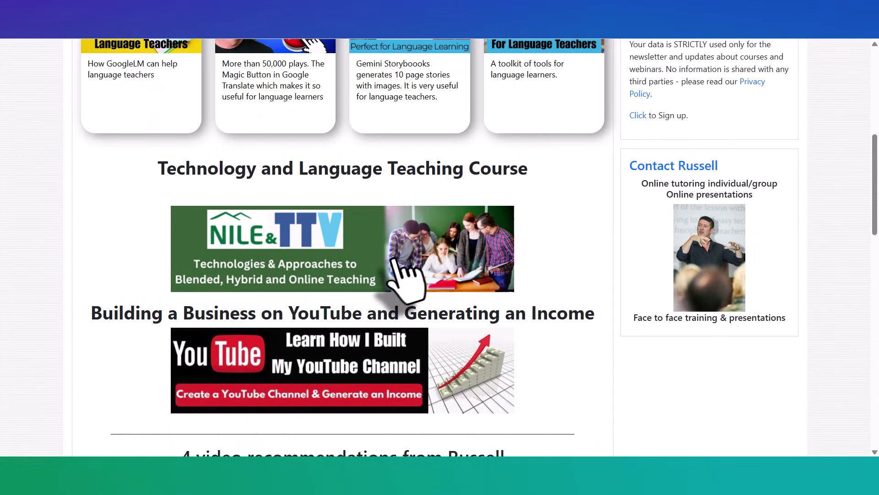